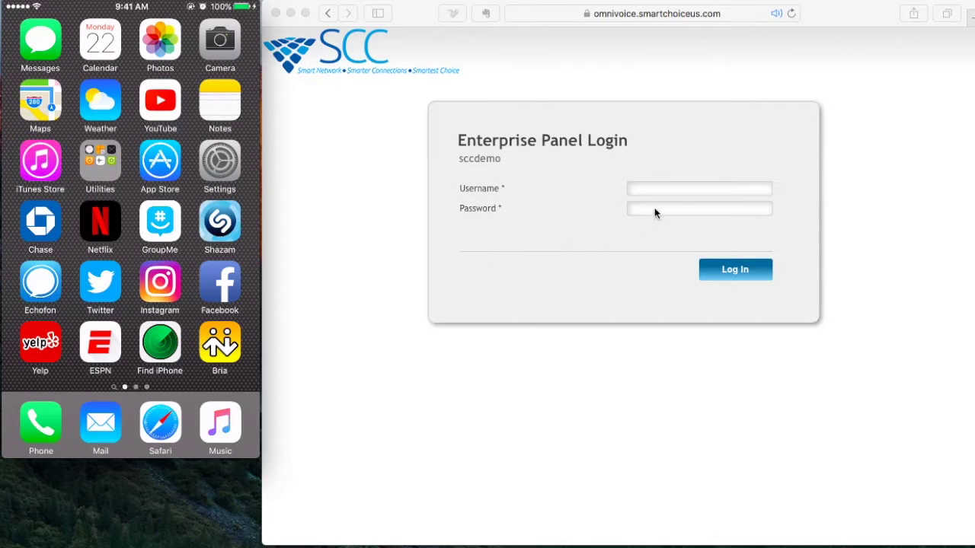
Log in to the sccdemo enterprise with the username and password, declining to save the password
click(682, 191)
text(jose)
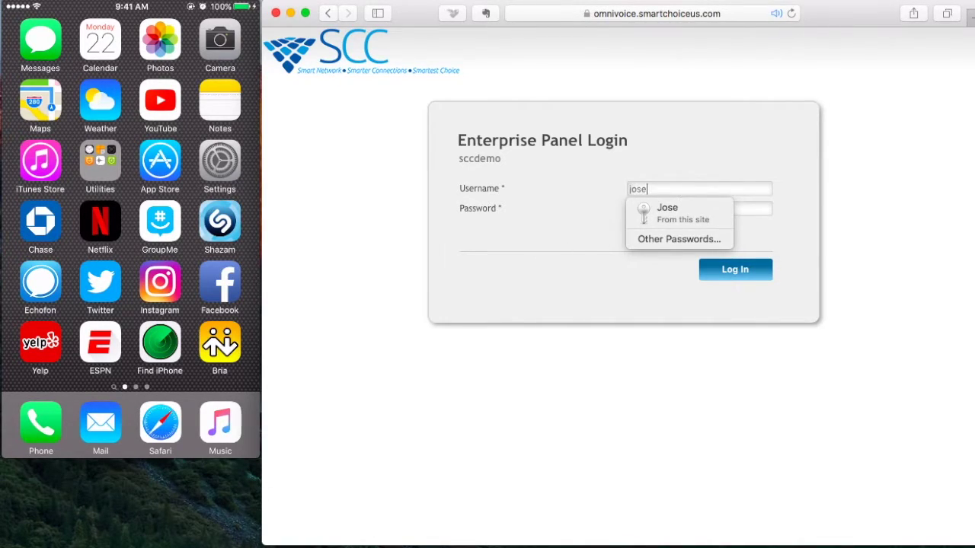
key(Tab)
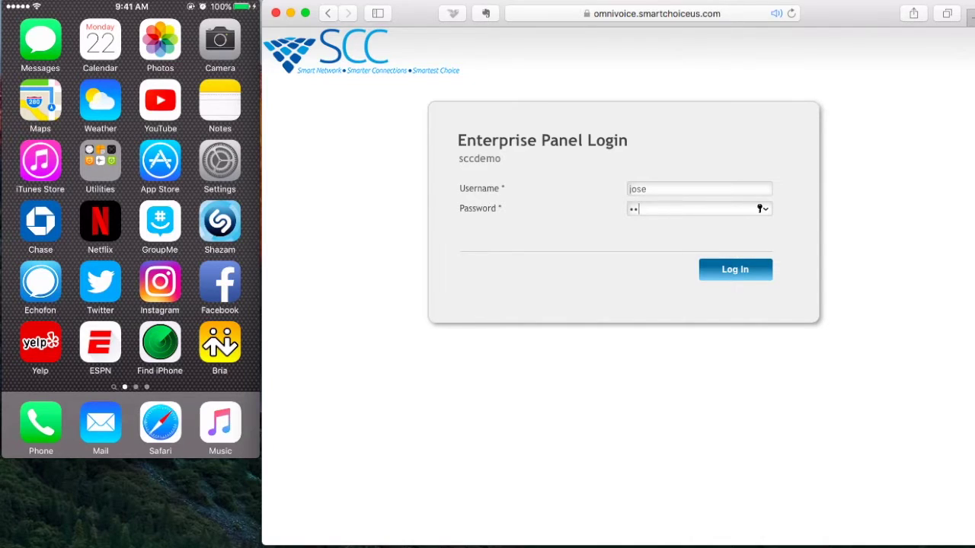
key(Return)
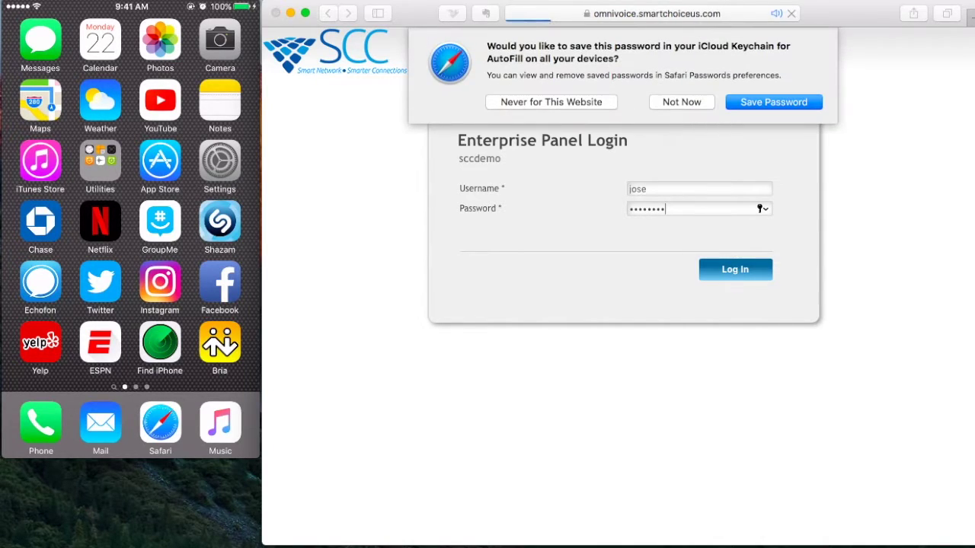
click(678, 101)
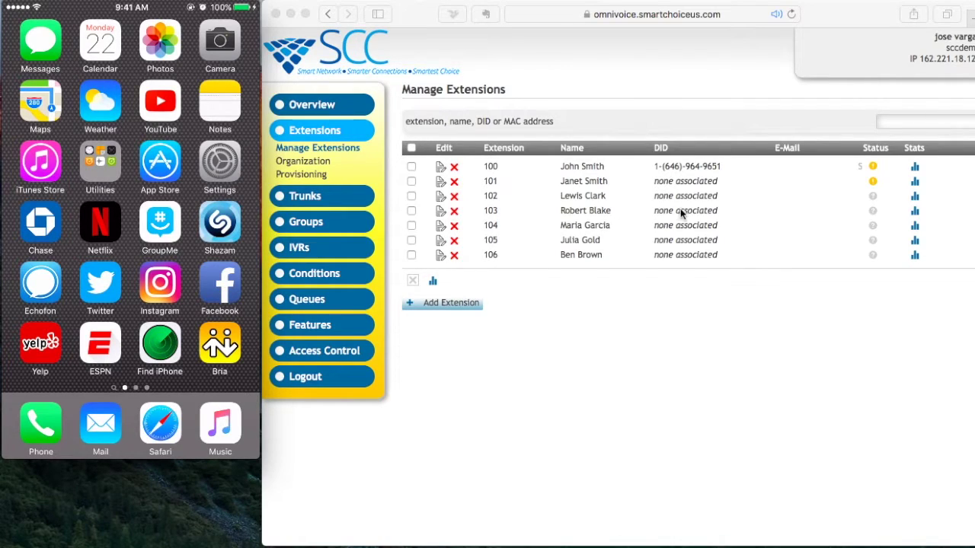
Review the extensions list and open extension 101's user panel in a new tab
scroll(843, 261, right, 2)
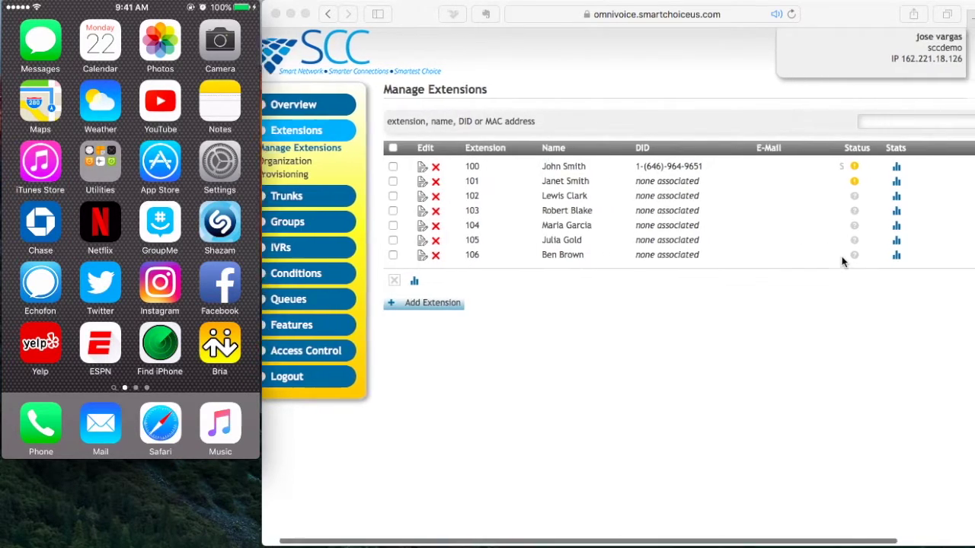
scroll(842, 259, right, 5)
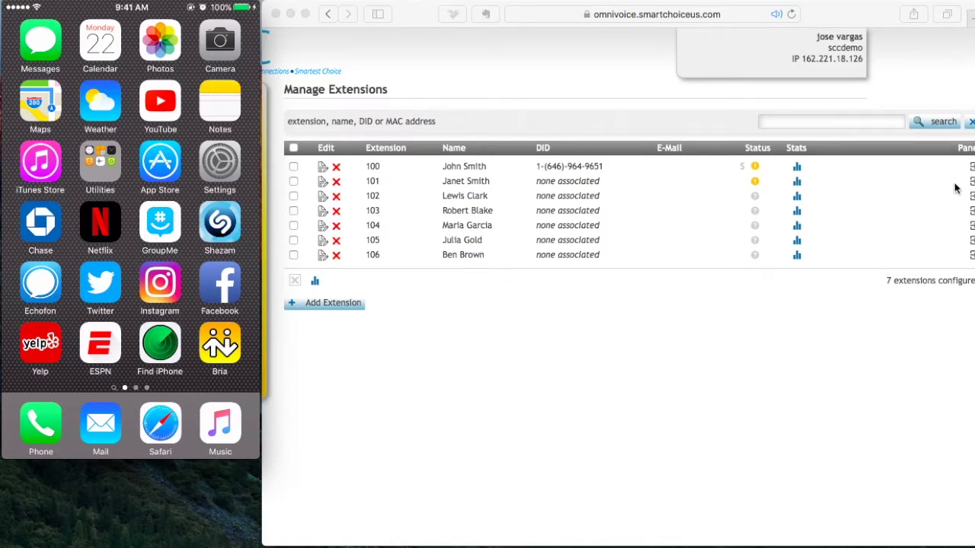
click(952, 187)
click(972, 181)
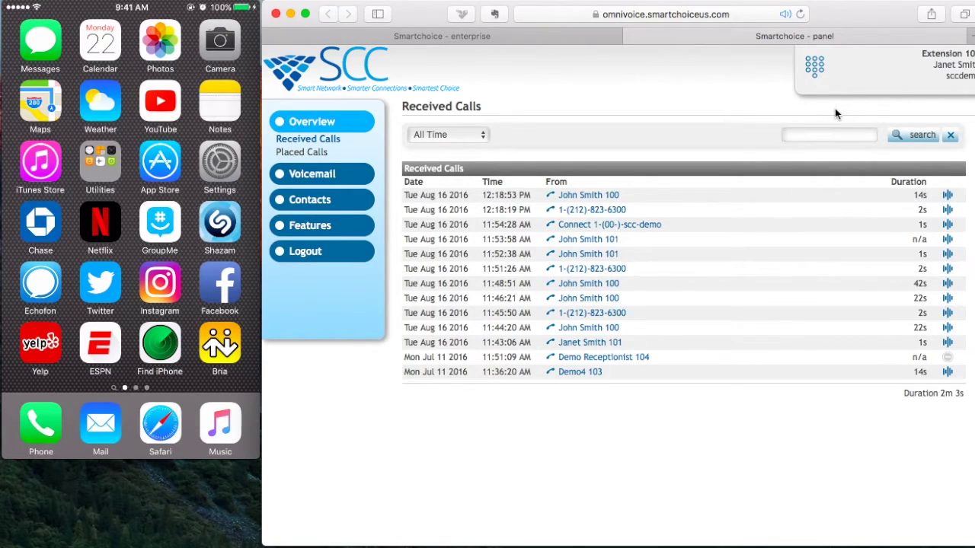
Go to extension 101's Features page and open the Additional Line / Softphone configuration
click(323, 227)
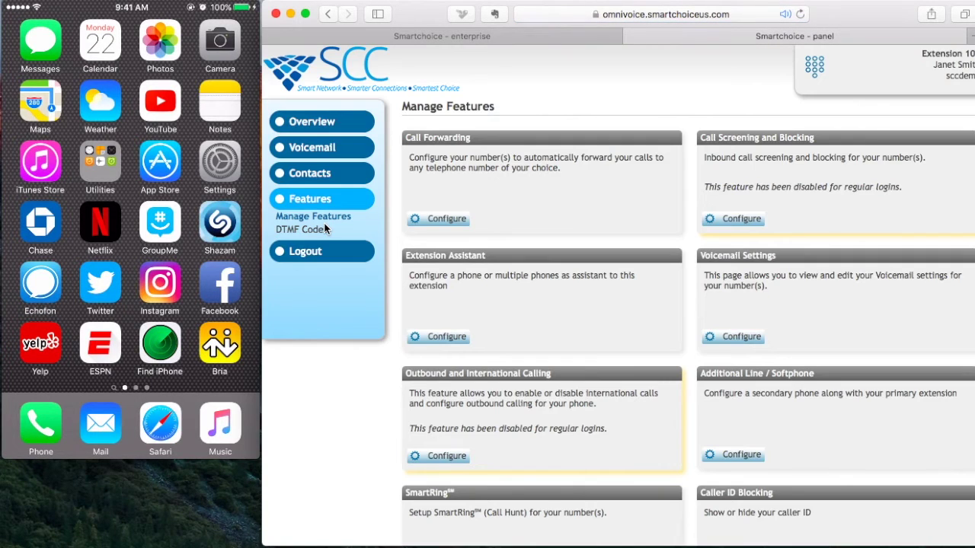
scroll(784, 259, down, 5)
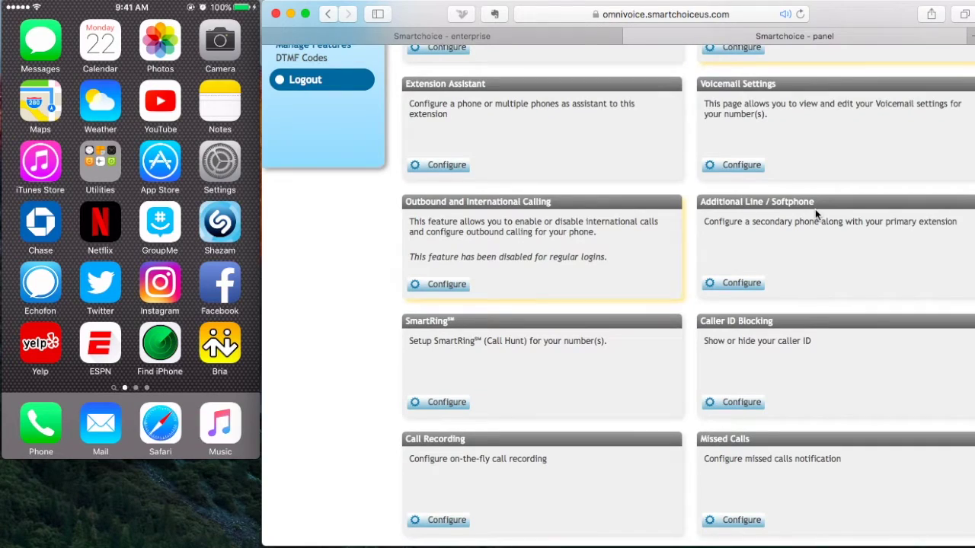
click(733, 293)
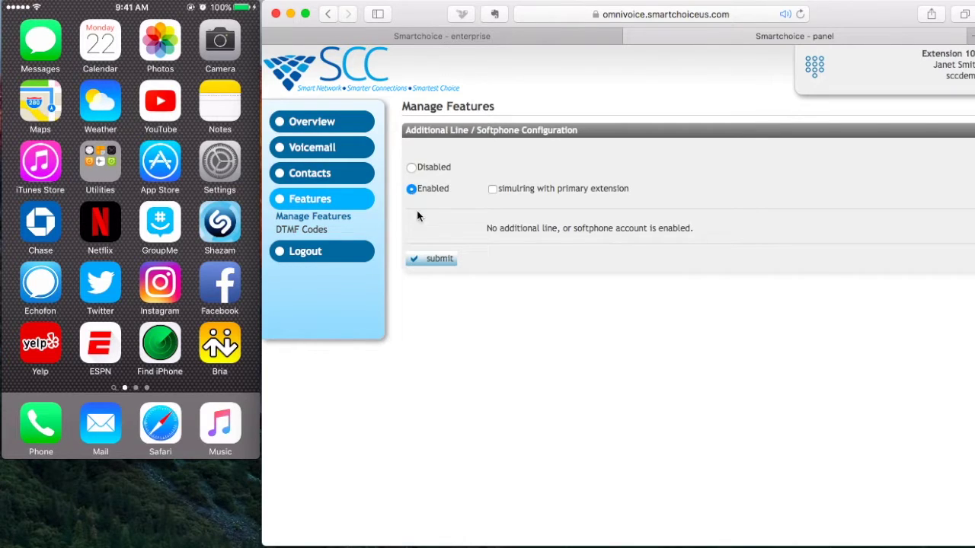
Submit the Enabled additional line setting to generate the SIP softphone accounts
click(438, 259)
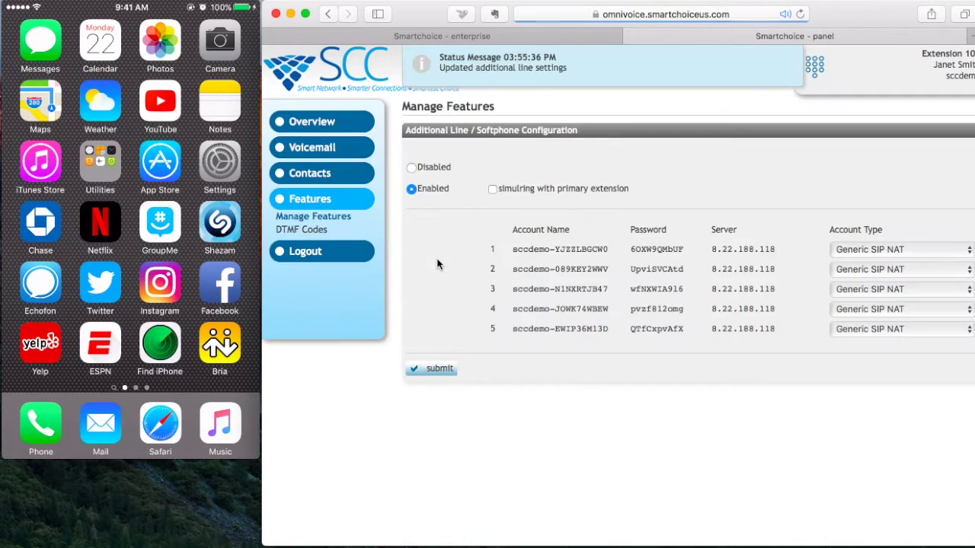
scroll(467, 342, right, 1)
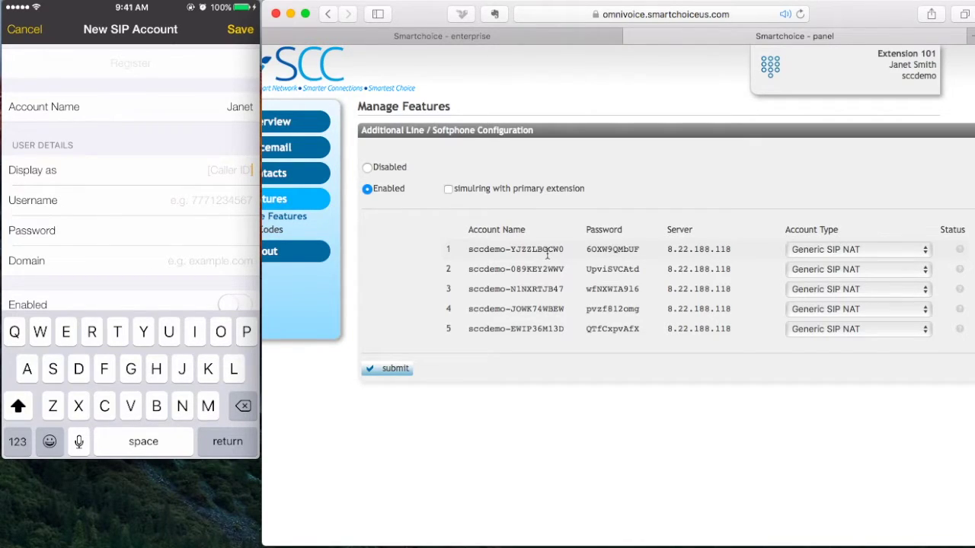
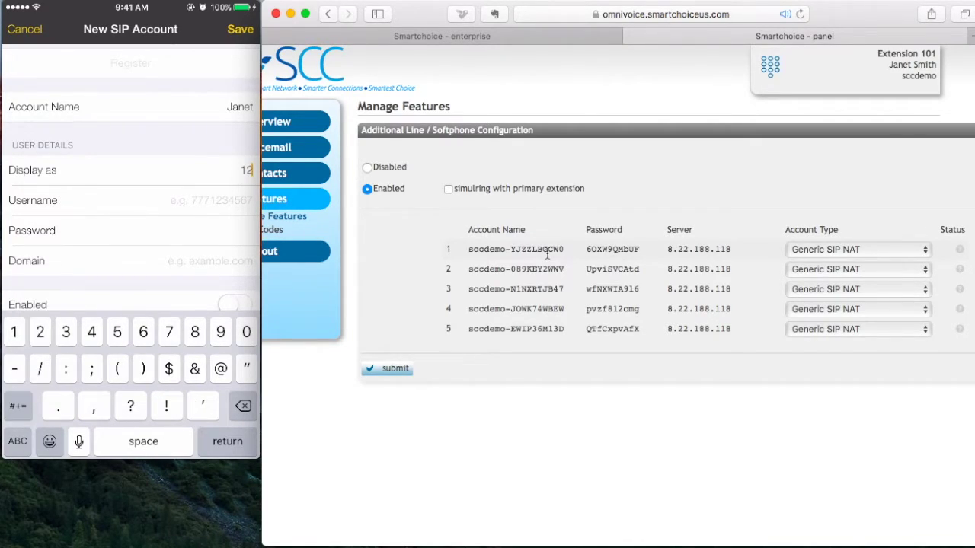
Enter the first account's caller ID under Display as and its SIP username
click(129, 200)
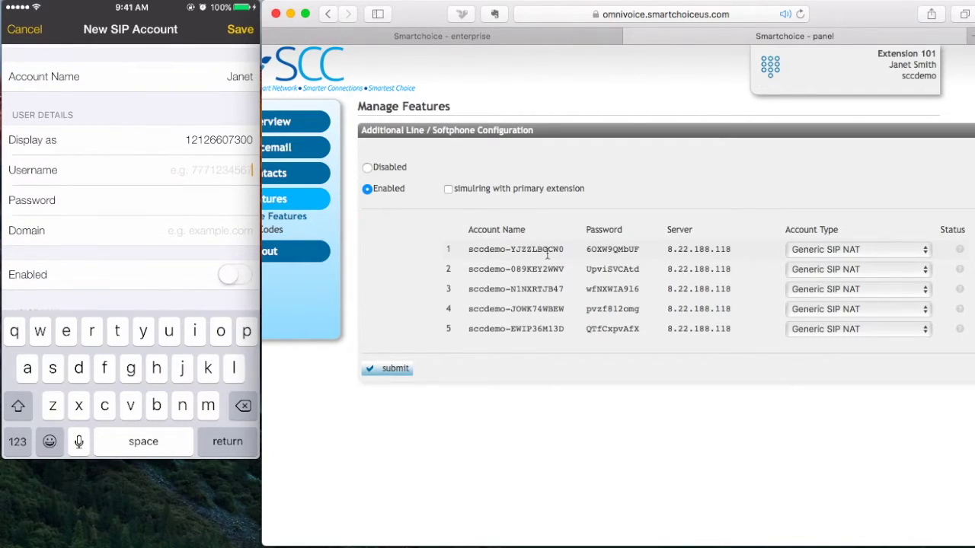
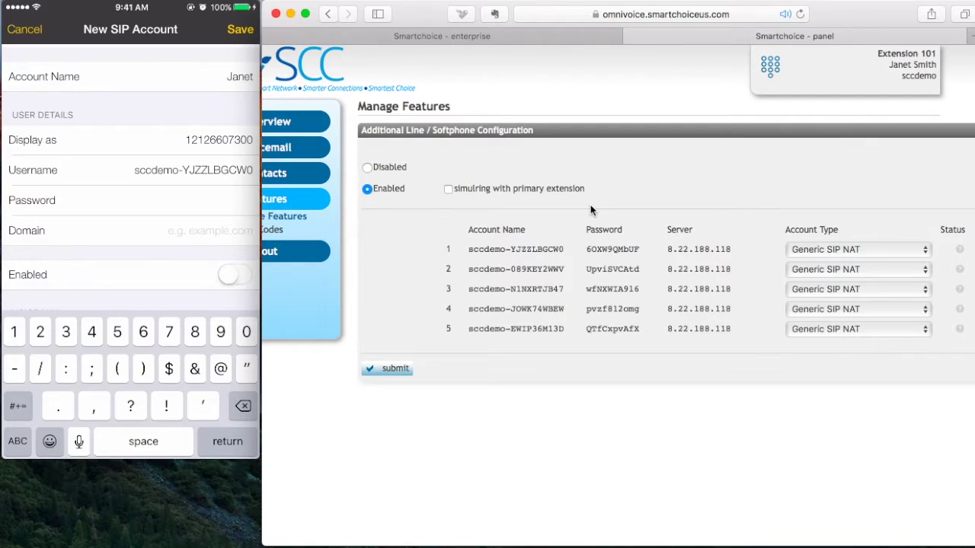
Enter the SIP account password and set the domain to 8.22.188.118
click(129, 201)
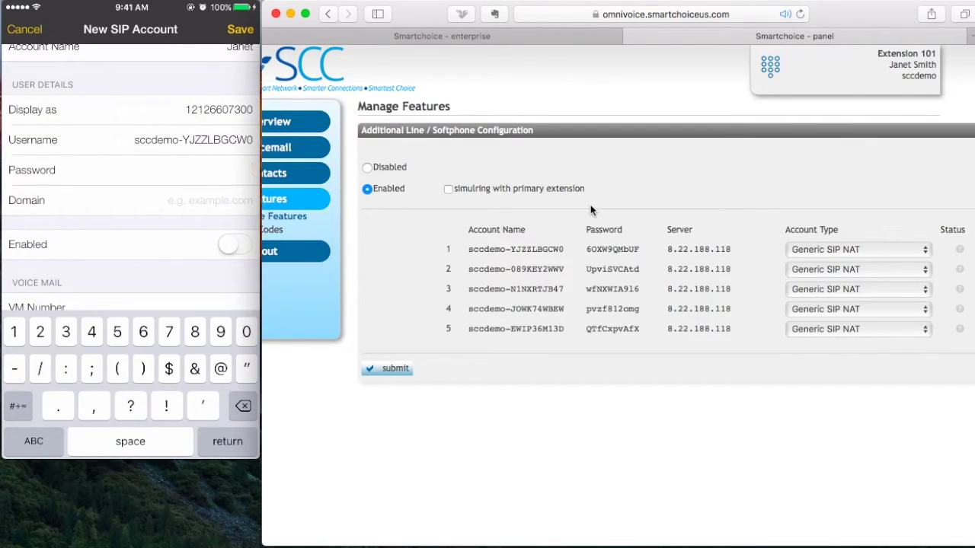
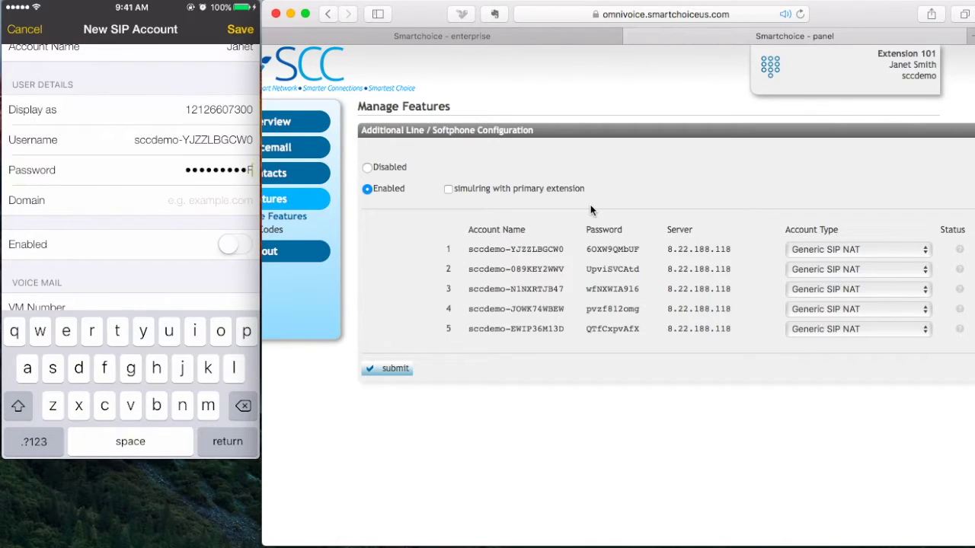
click(129, 201)
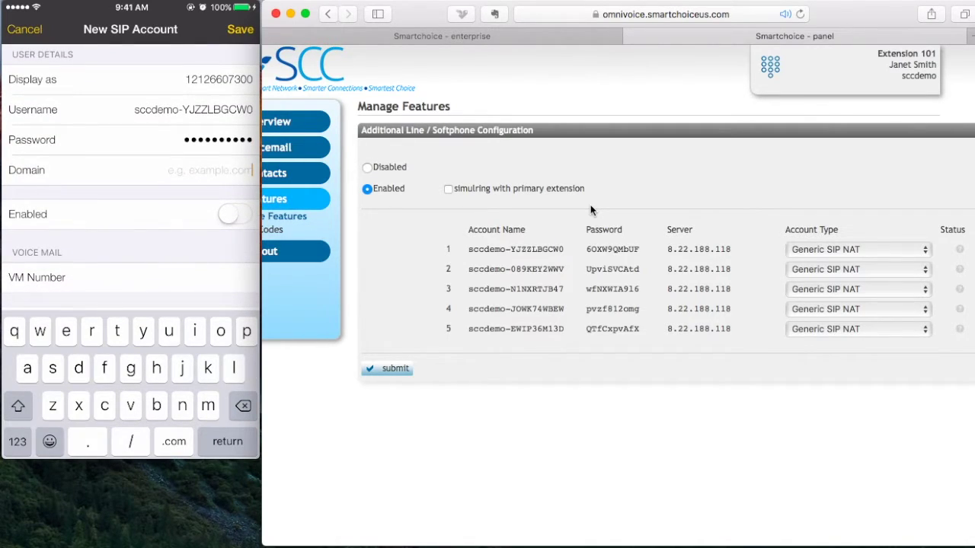
text(8)
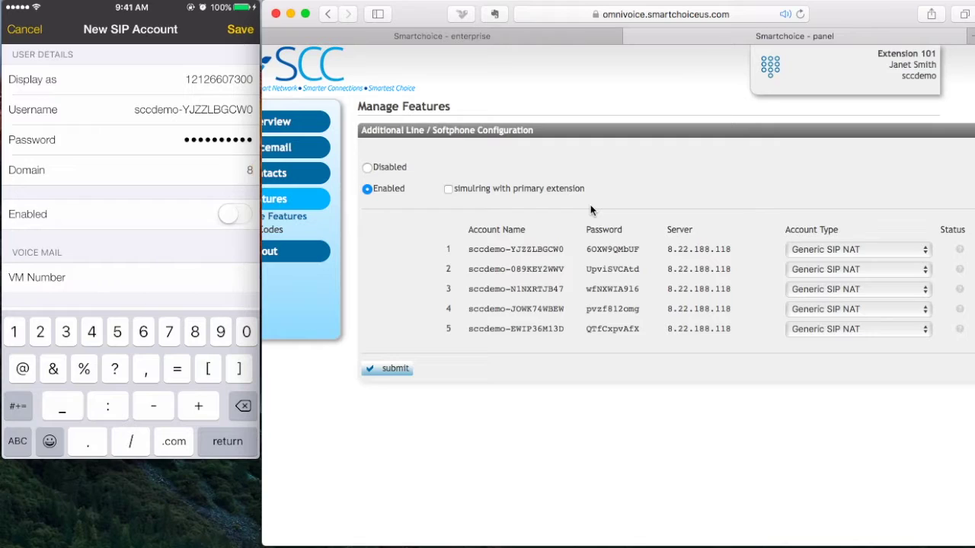
text(.22.)
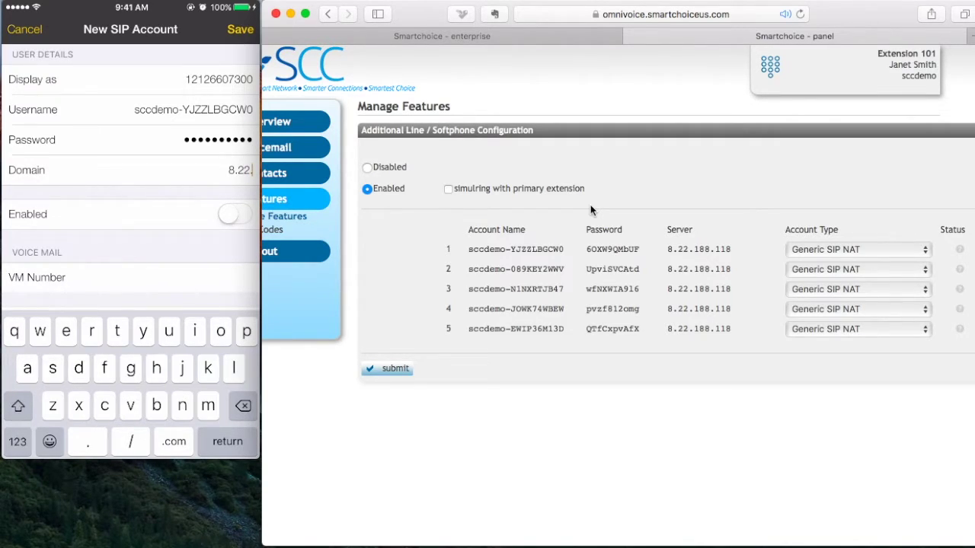
text(188)
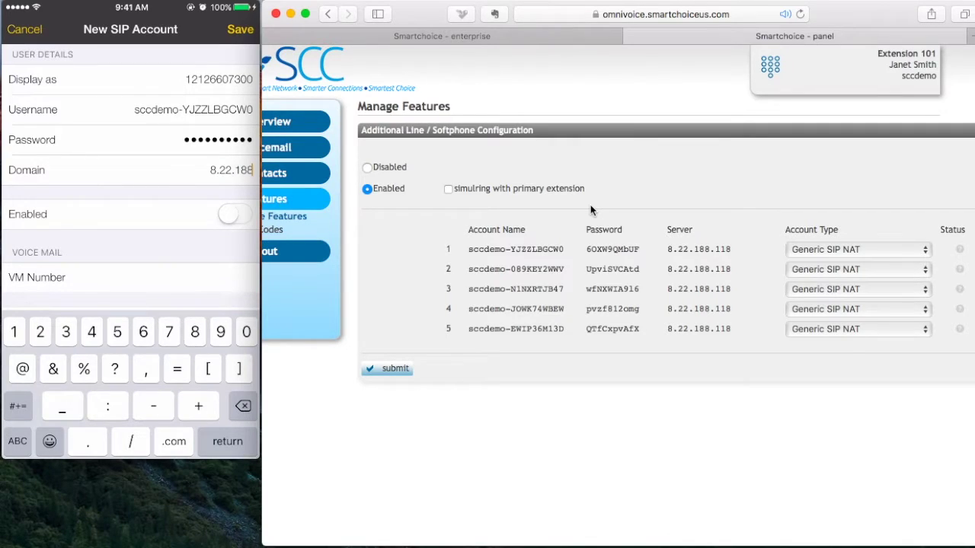
click(17, 441)
text(.)
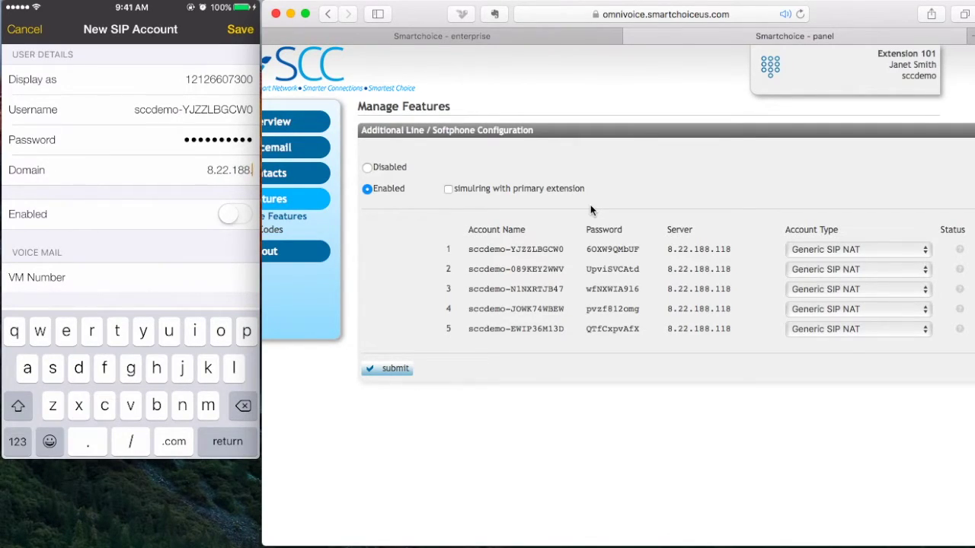
click(17, 441)
text(118)
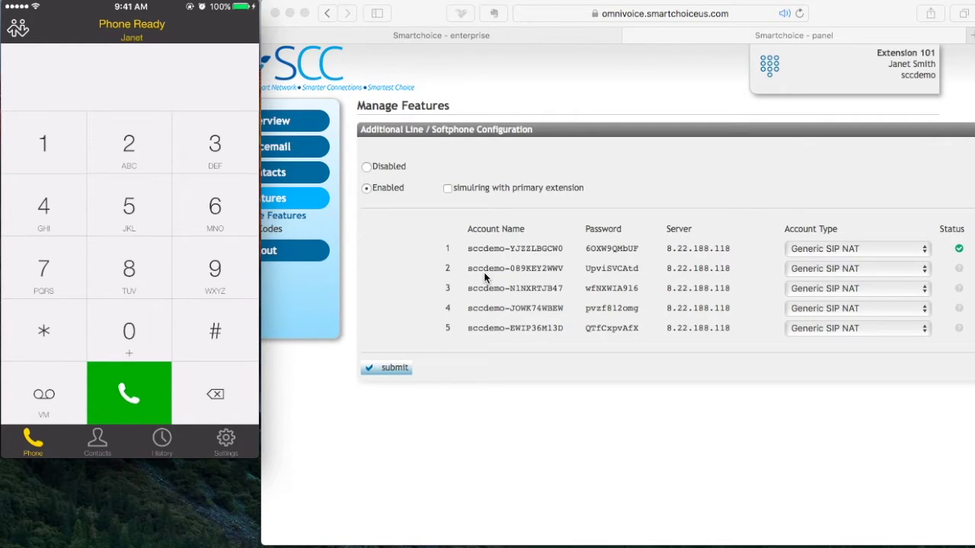
Call extension 100, then call an external number and switch the call to speakerphone
text(100)
key(Return)
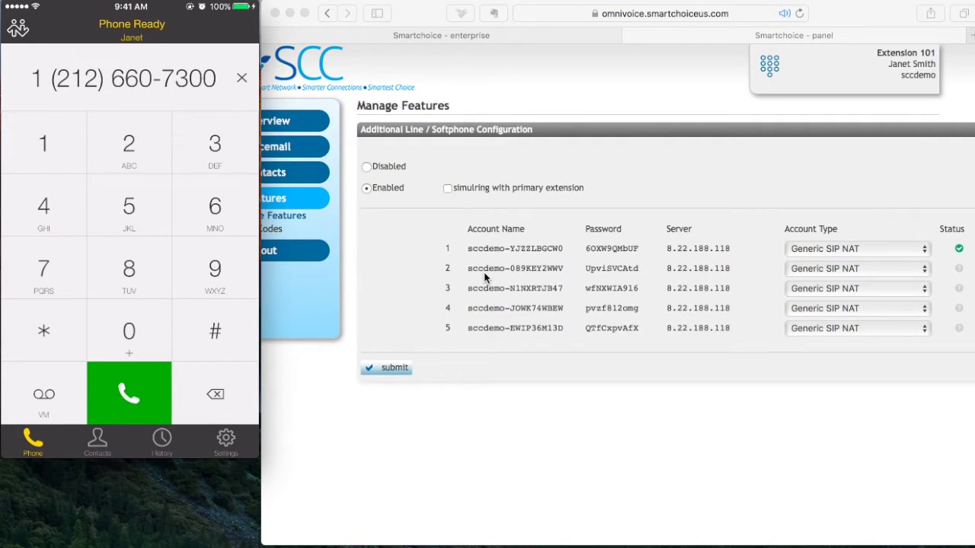
key(Return)
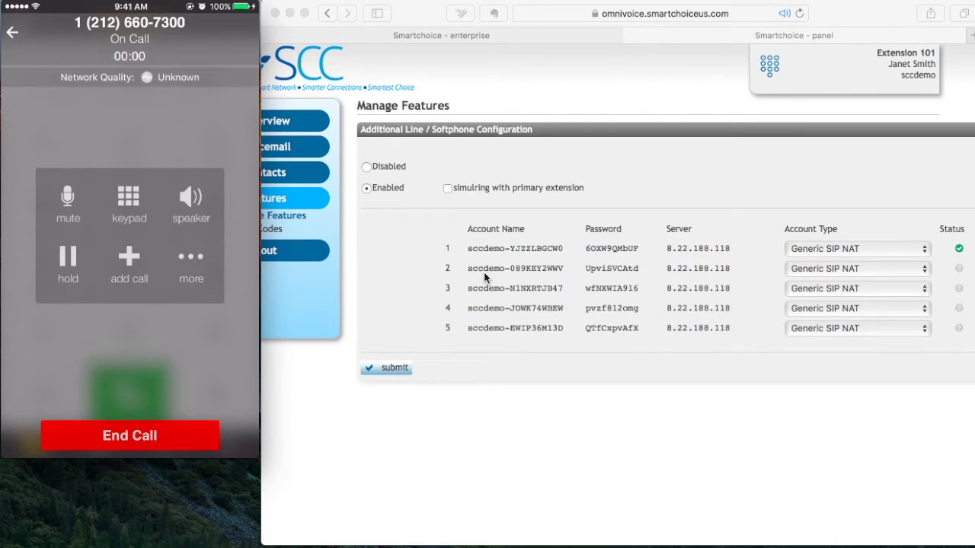
key(s)
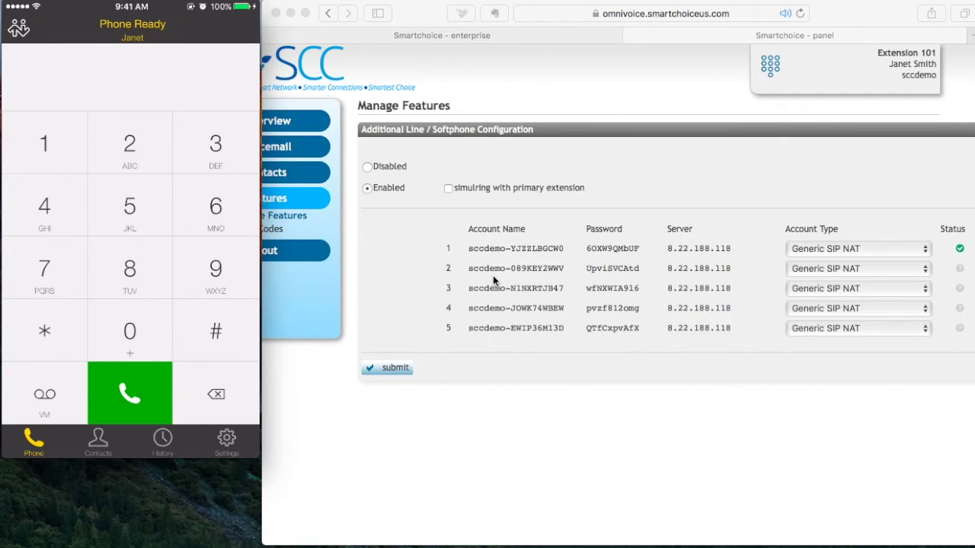
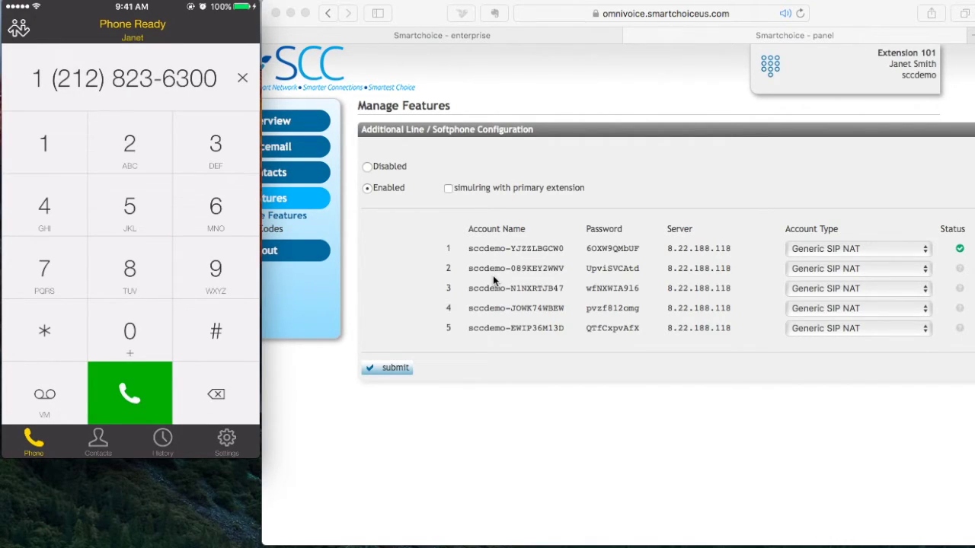
Dial another external number and place the outbound call
key(Return)
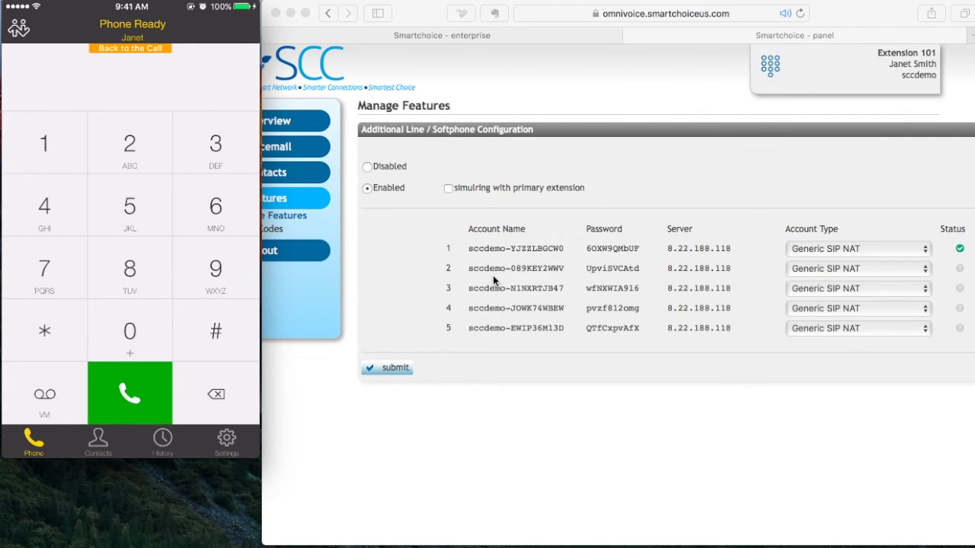
Dial extension 100 as a second call alongside the active external call
text(100)
key(Return)
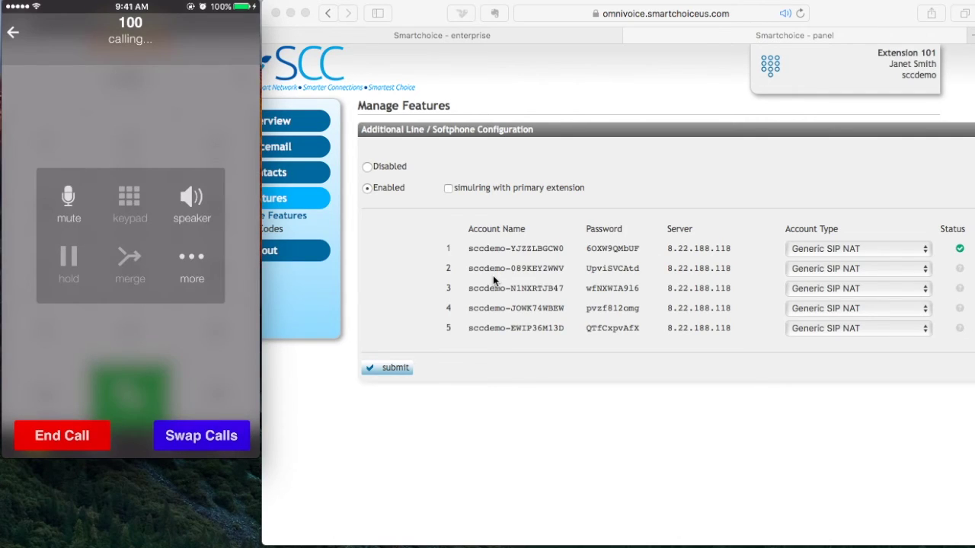